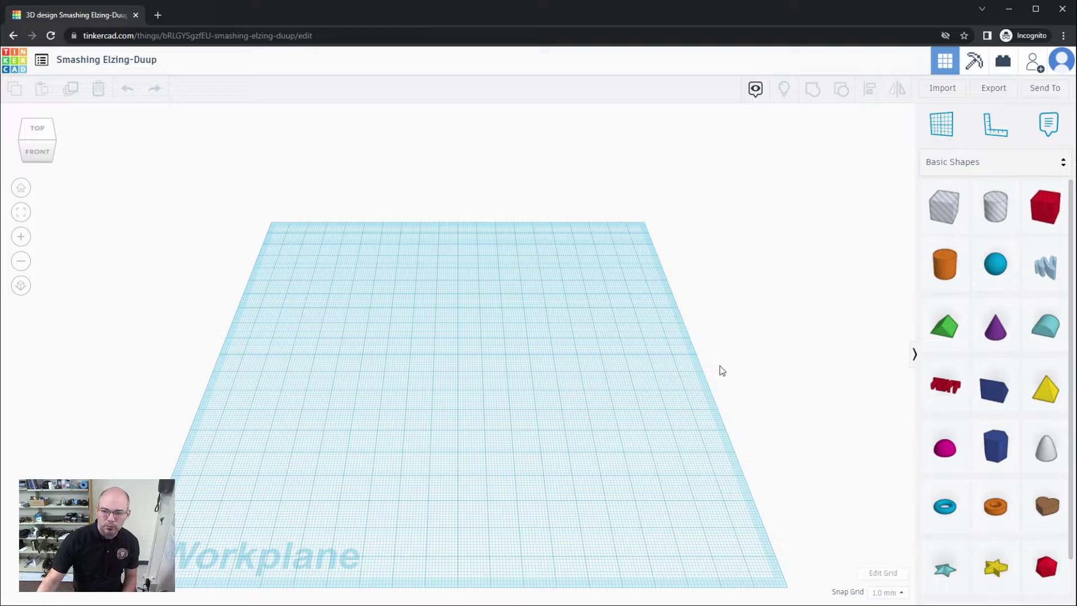
- Place a solid box on the workplane and enlarge its length and width into a wide rectangular block
{"action": "left_click_drag", "start_coordinate": [1042, 211], "coordinate": [570, 418]}
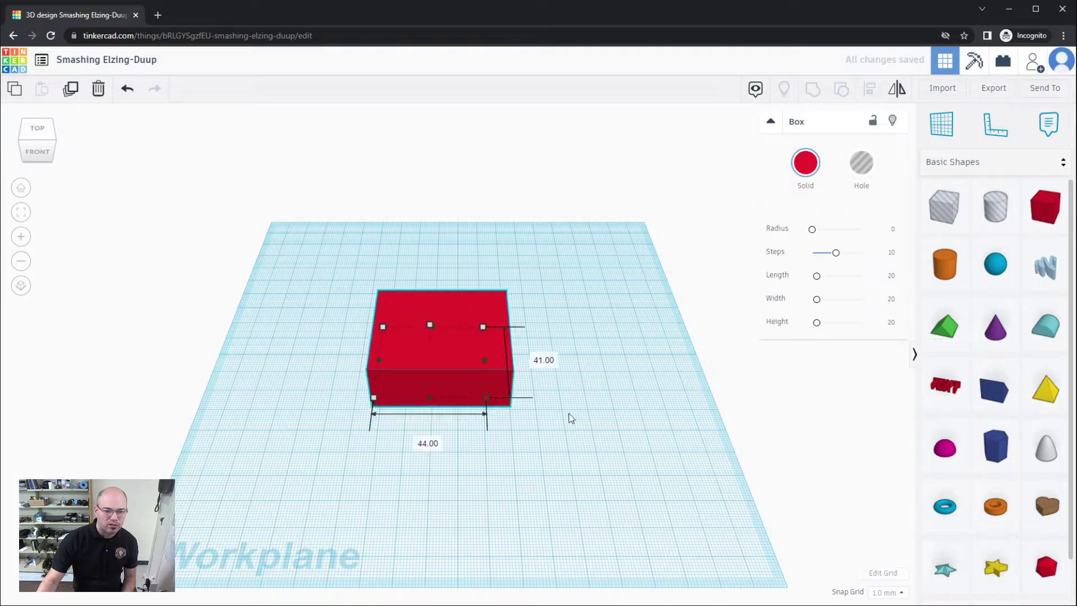
{"action": "left_click", "coordinate": [659, 437]}
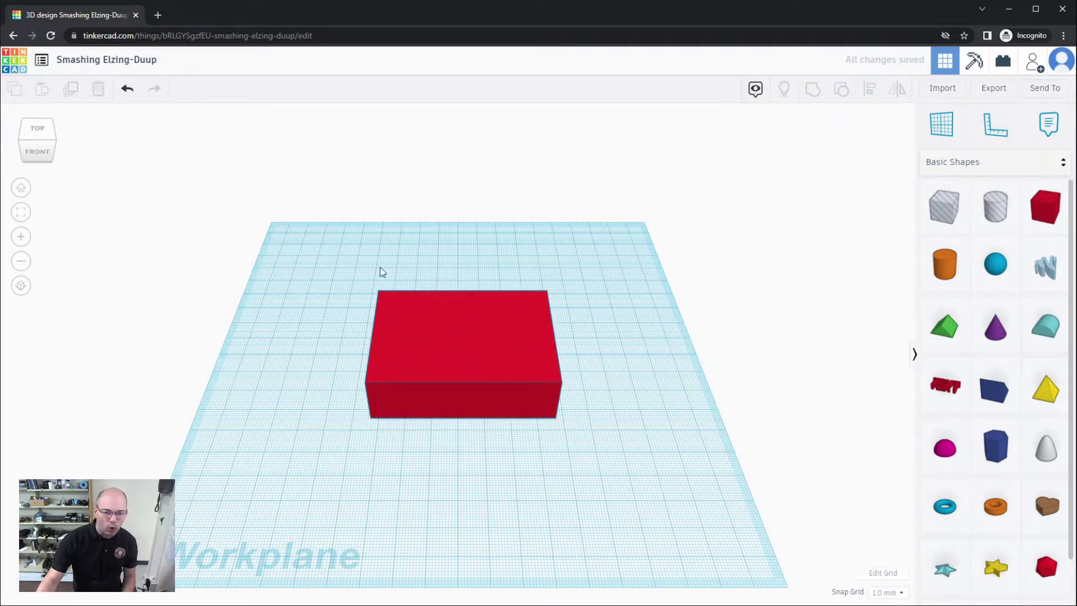
{"action": "right_click_drag", "start_coordinate": [442, 456], "coordinate": [452, 484]}
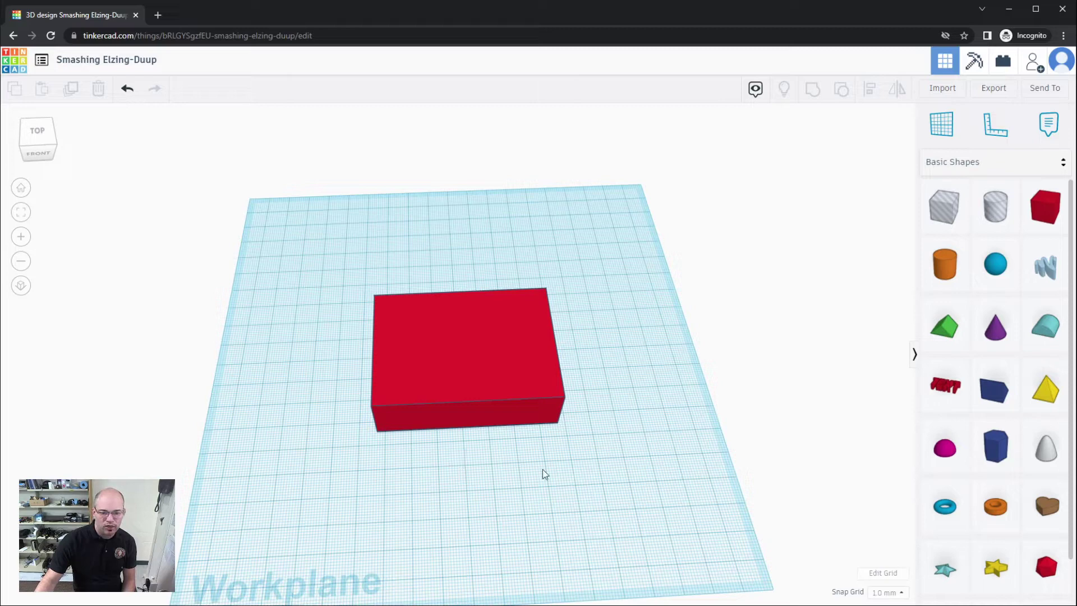
{"action": "mouse_move", "coordinate": [543, 473]}
{"action": "right_mouse_down"}
{"action": "mouse_move", "coordinate": [537, 484]}
{"action": "mouse_move", "coordinate": [536, 471]}
{"action": "right_mouse_up"}
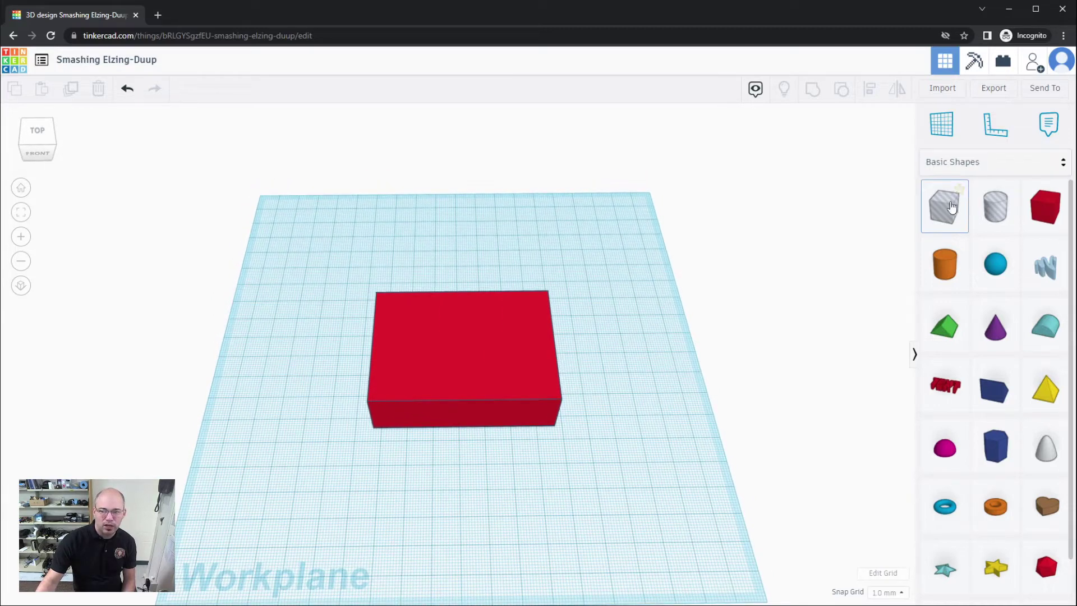
- Add a hole box and stretch it inside the red box, leaving a thin wall margin on every side
{"action": "left_click_drag", "start_coordinate": [957, 206], "coordinate": [645, 348]}
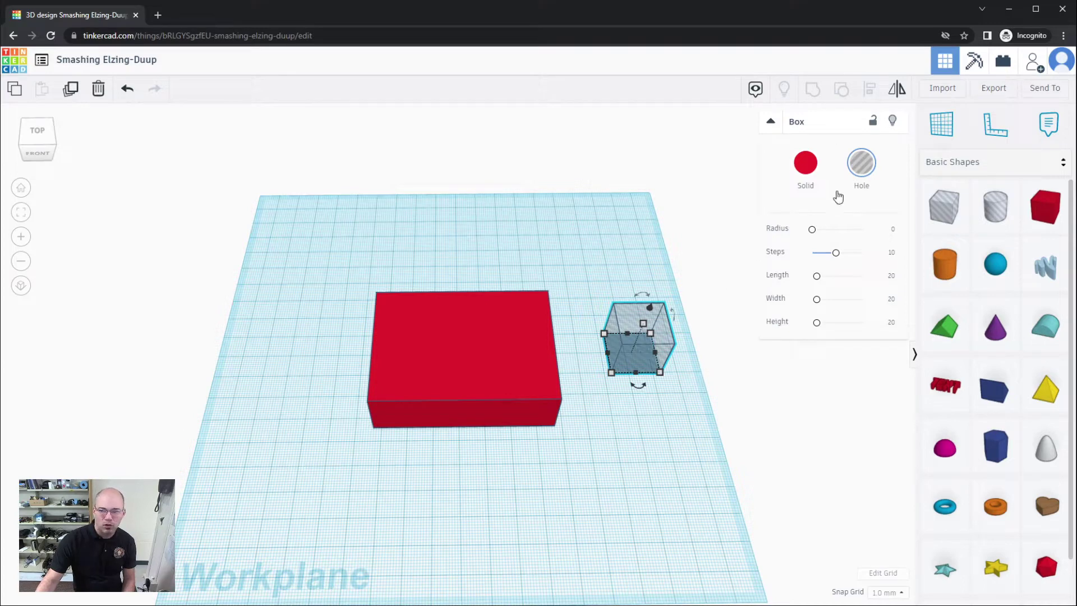
{"action": "left_click_drag", "start_coordinate": [614, 355], "coordinate": [548, 419]}
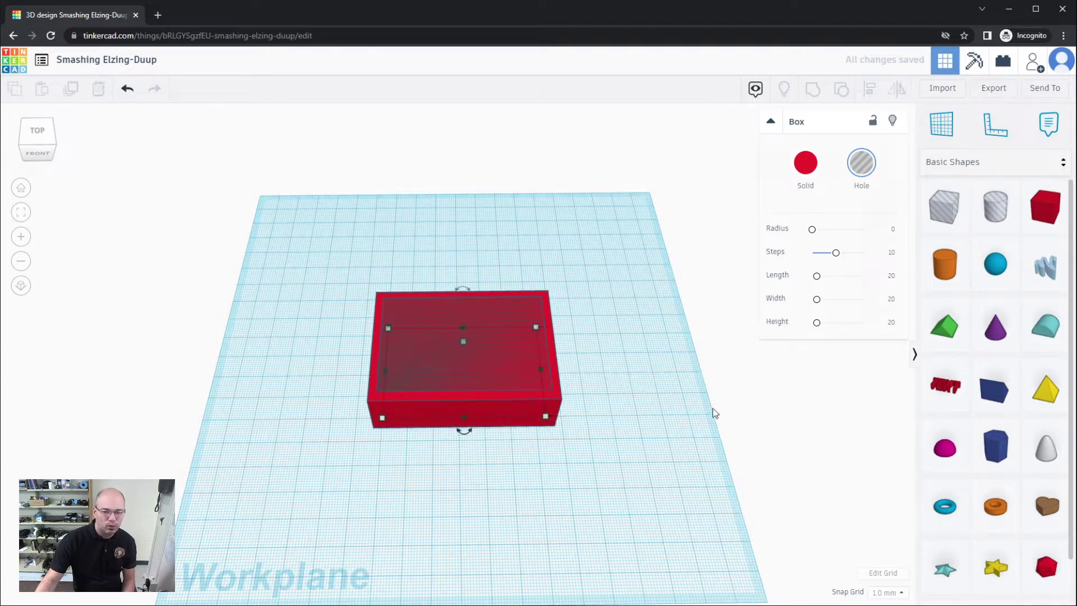
{"action": "left_click", "coordinate": [633, 388]}
{"action": "left_click", "coordinate": [487, 371]}
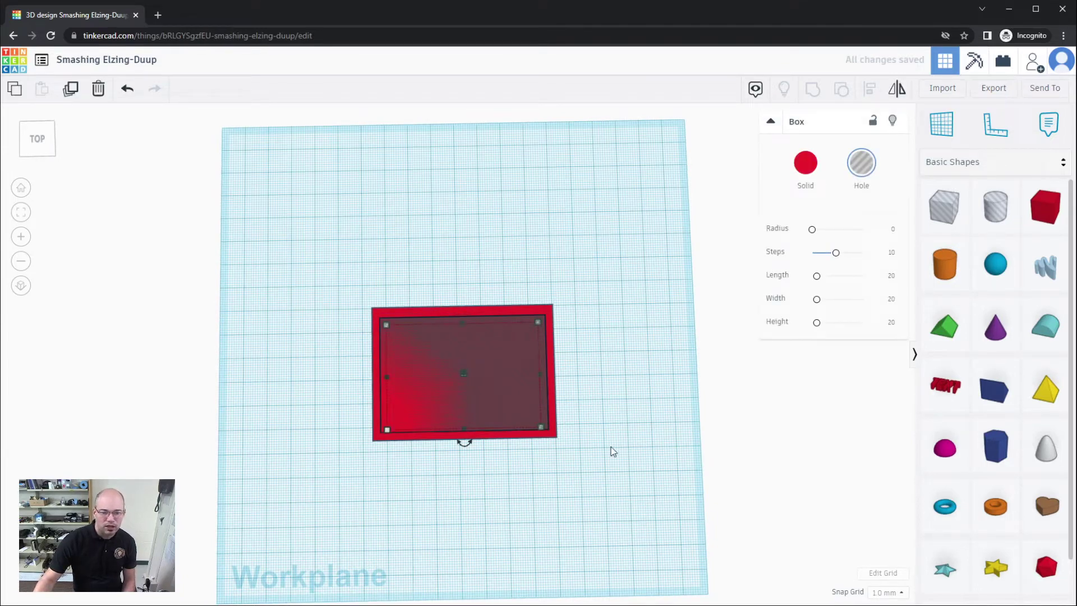
{"action": "left_click", "coordinate": [609, 416]}
{"action": "right_click_drag", "start_coordinate": [601, 444], "coordinate": [513, 413]}
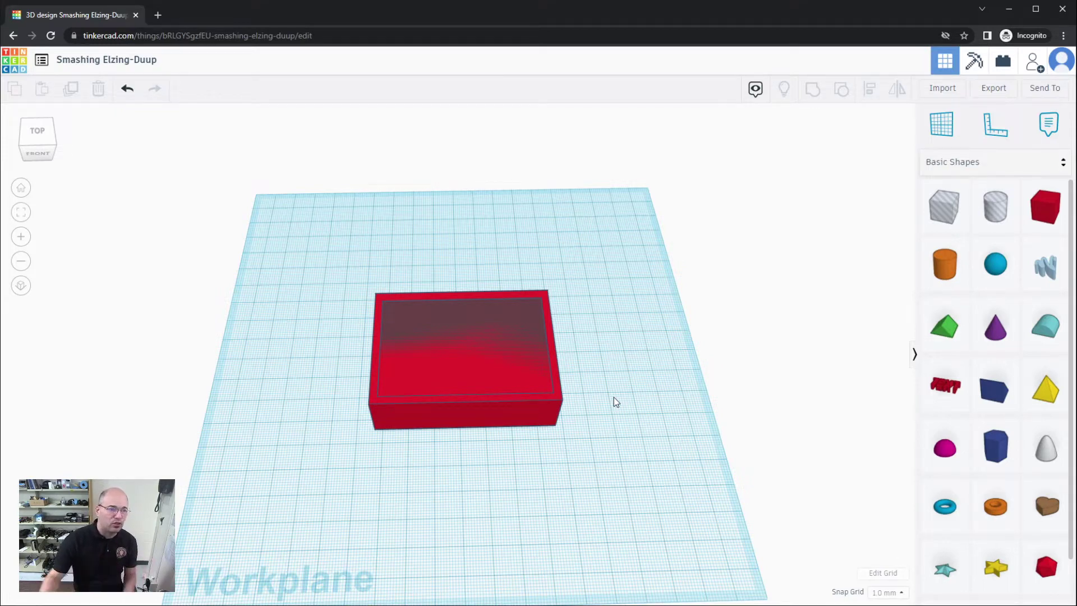
- Align the hole box with the red box, centred across the width and flush with the back edge
{"action": "left_click_drag", "start_coordinate": [319, 258], "coordinate": [642, 481]}
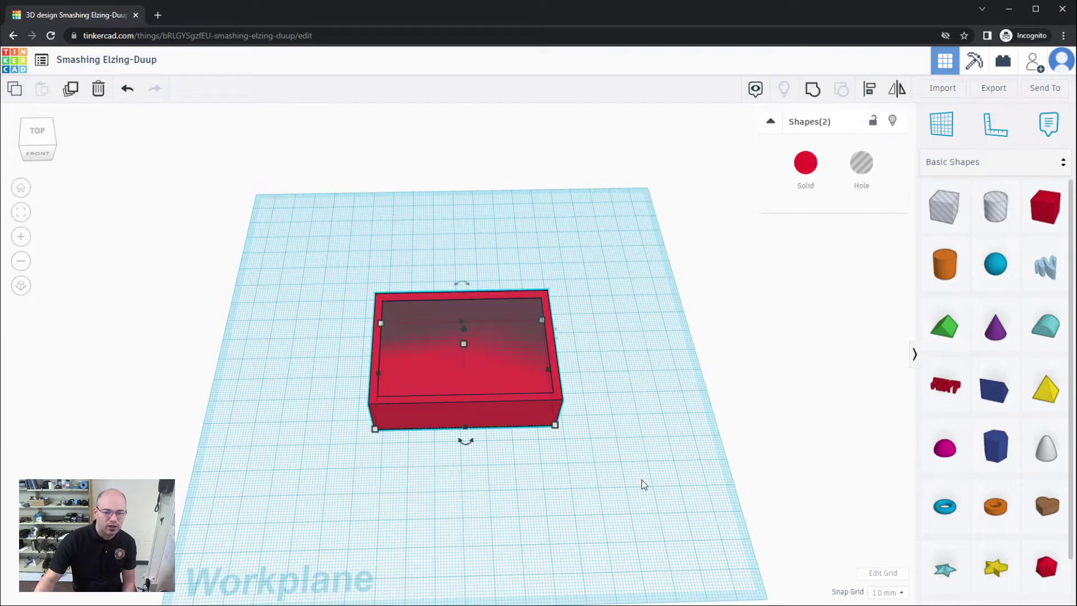
{"action": "left_click", "coordinate": [873, 101]}
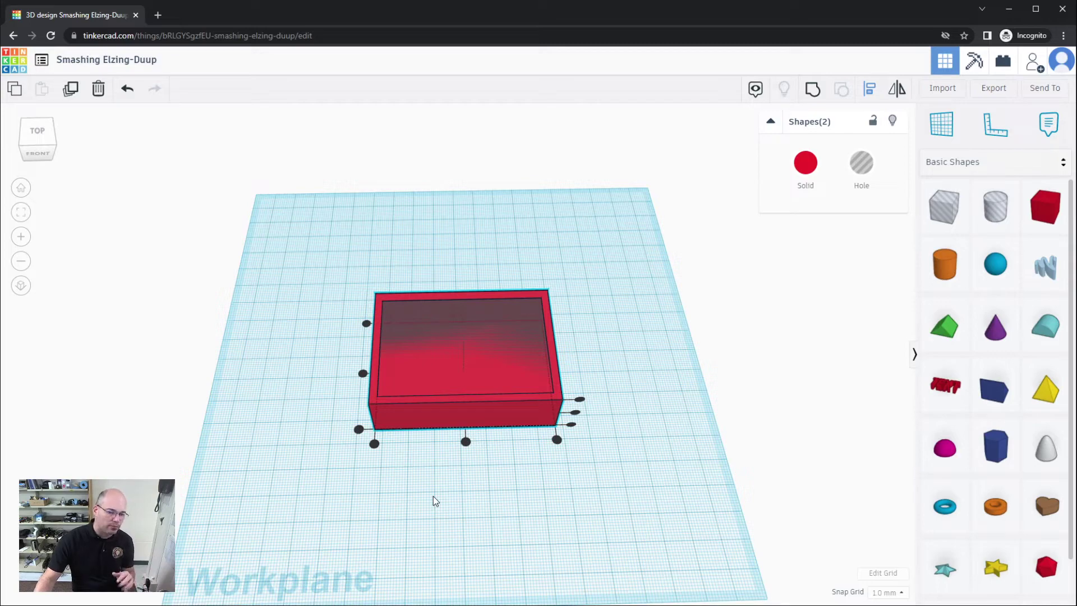
{"action": "right_click_drag", "start_coordinate": [423, 500], "coordinate": [460, 486]}
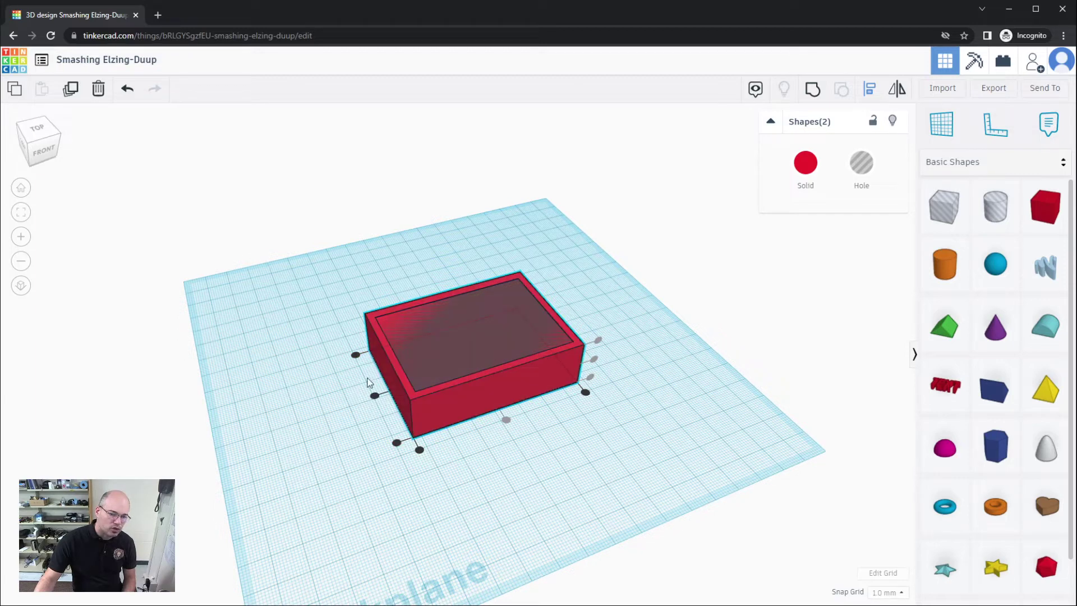
{"action": "left_click", "coordinate": [355, 357]}
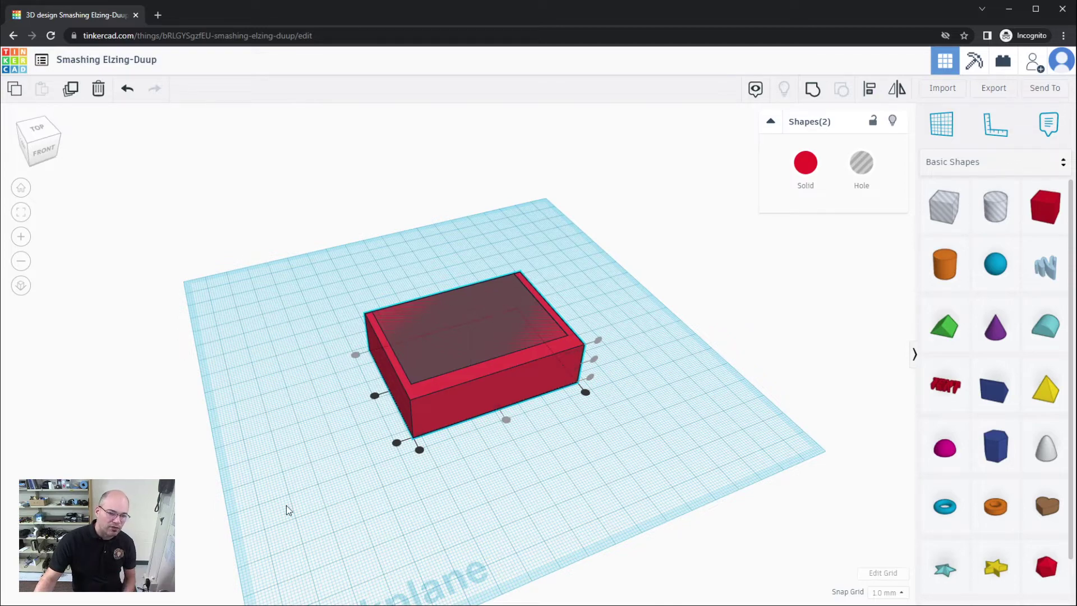
- Align the hole box flush with the front edge of the red box
{"action": "right_click_drag", "start_coordinate": [289, 507], "coordinate": [509, 519]}
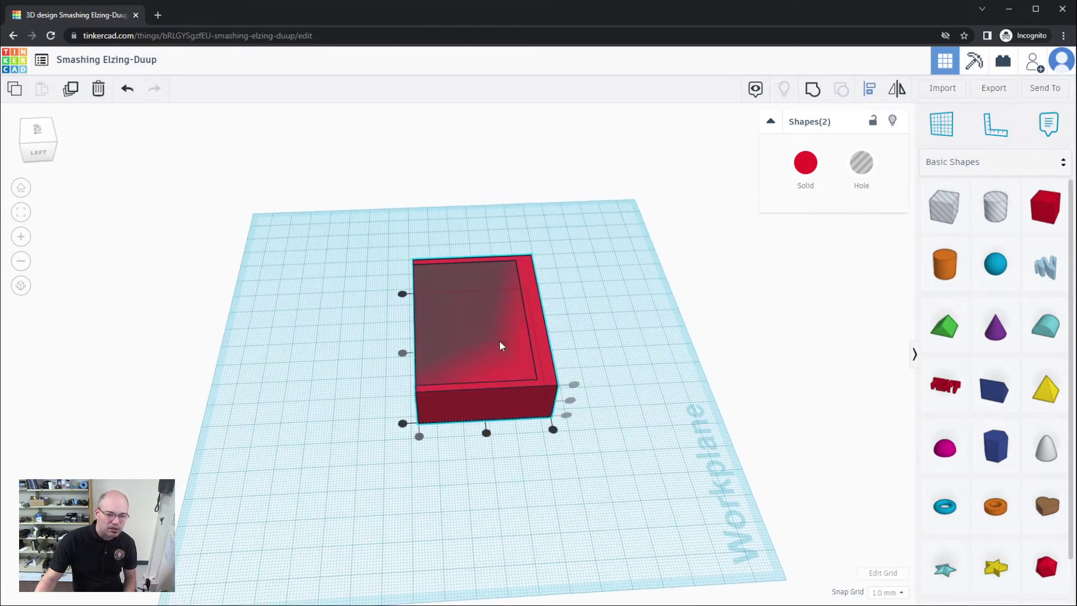
{"action": "right_click_drag", "start_coordinate": [439, 469], "coordinate": [631, 486]}
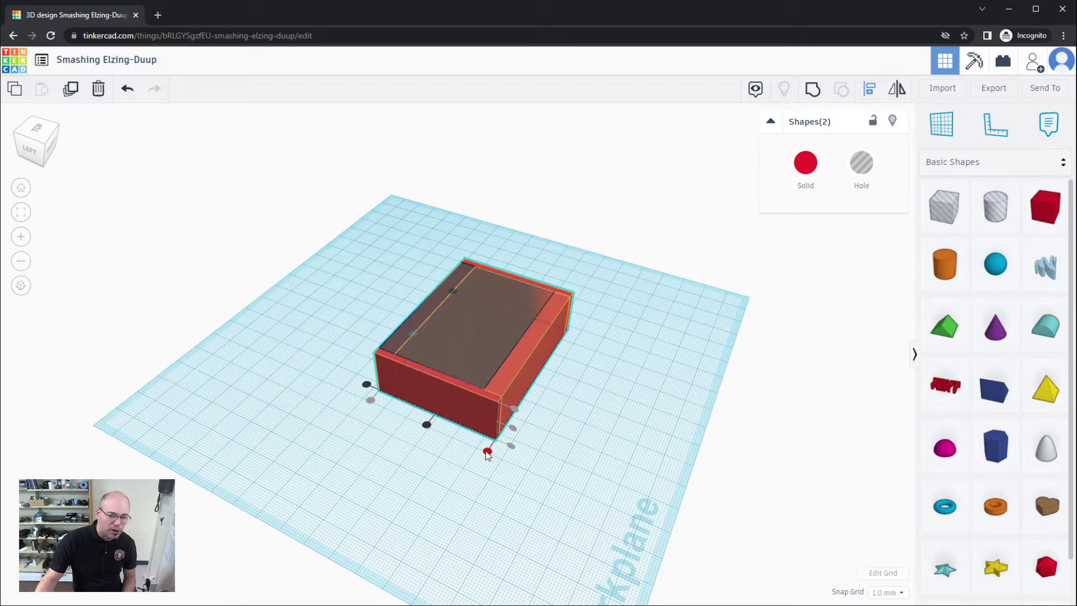
{"action": "left_click_drag", "start_coordinate": [487, 454], "coordinate": [488, 450]}
{"action": "right_click_drag", "start_coordinate": [420, 492], "coordinate": [499, 495]}
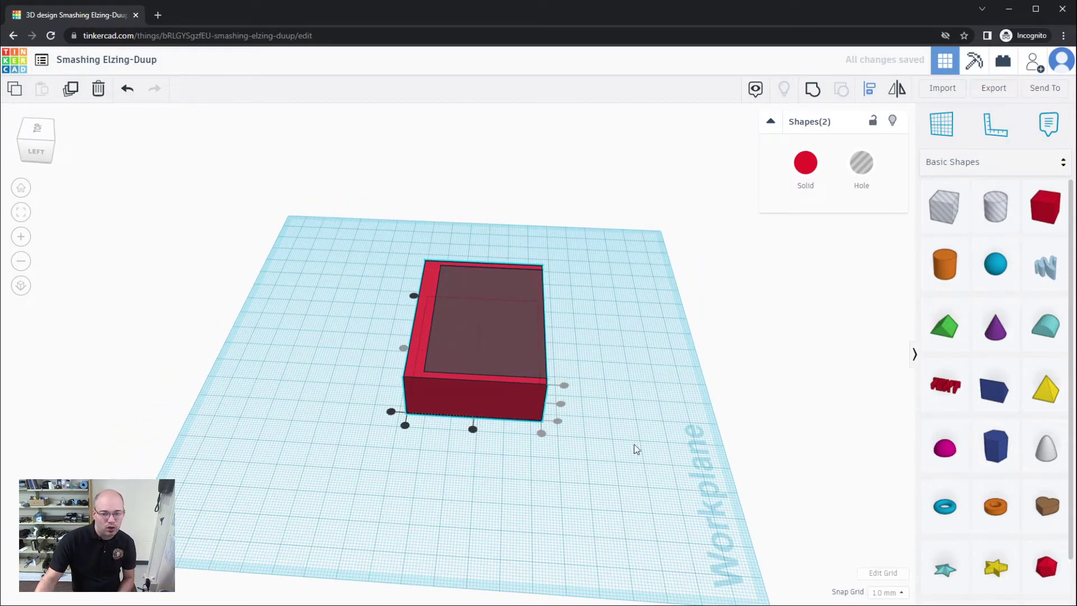
{"action": "right_click_drag", "start_coordinate": [634, 444], "coordinate": [435, 473]}
{"action": "right_click_drag", "start_coordinate": [336, 530], "coordinate": [554, 405]}
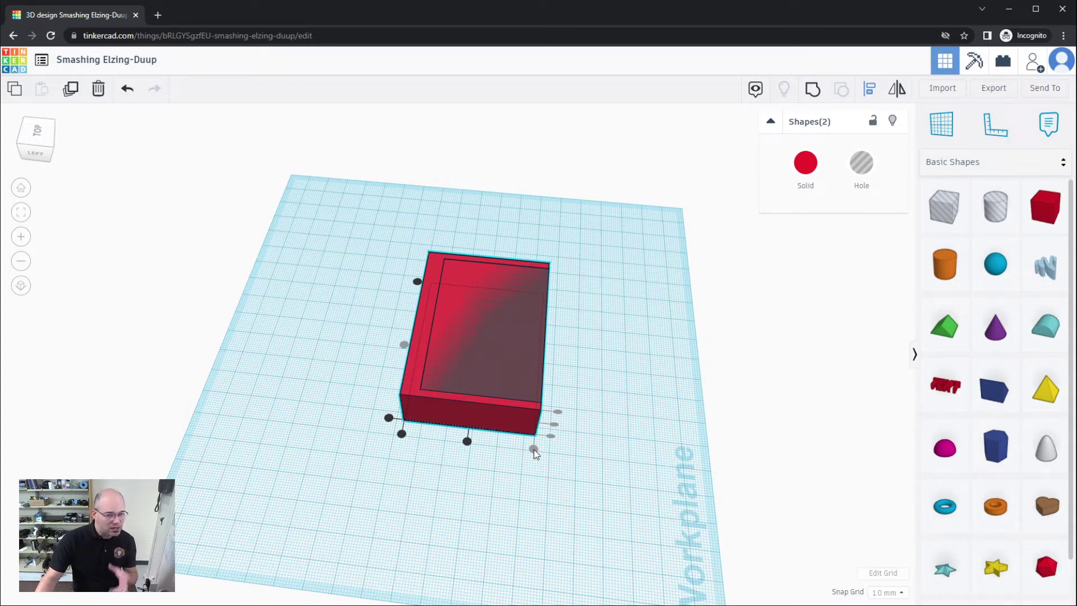
{"action": "right_click_drag", "start_coordinate": [553, 495], "coordinate": [563, 426]}
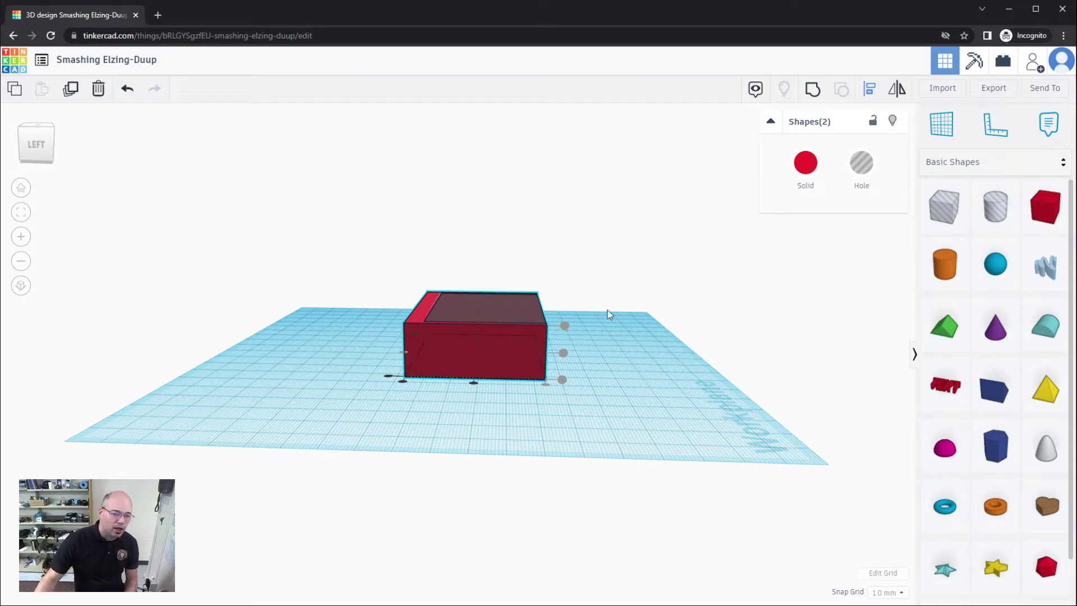
{"action": "right_click_drag", "start_coordinate": [625, 385], "coordinate": [351, 452]}
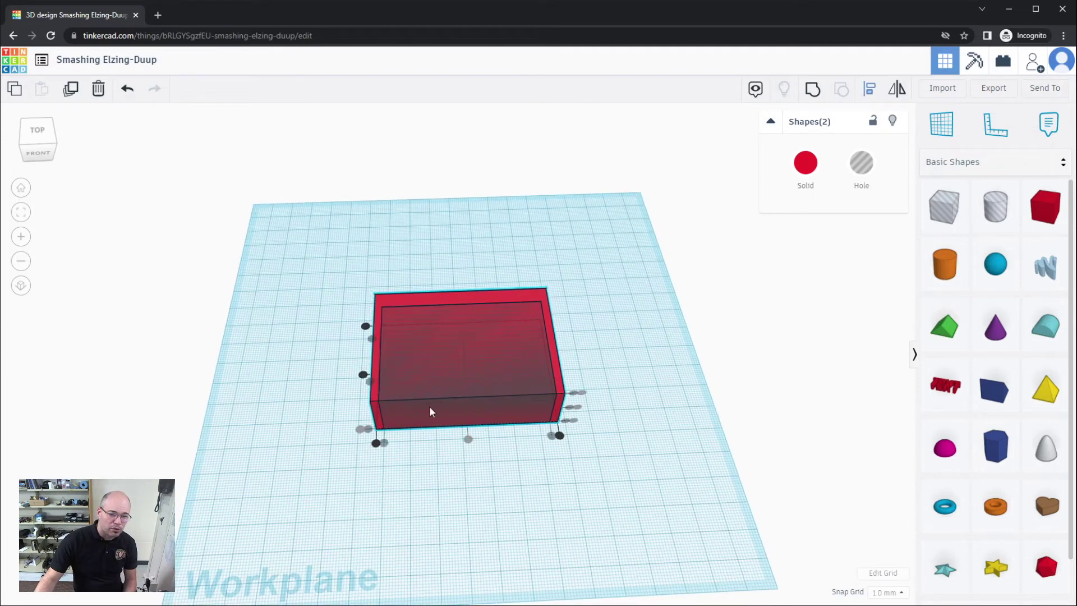
- Increase the height of the hole box until it extends above the top of the red box
{"action": "left_click", "coordinate": [450, 489]}
{"action": "left_click", "coordinate": [464, 385]}
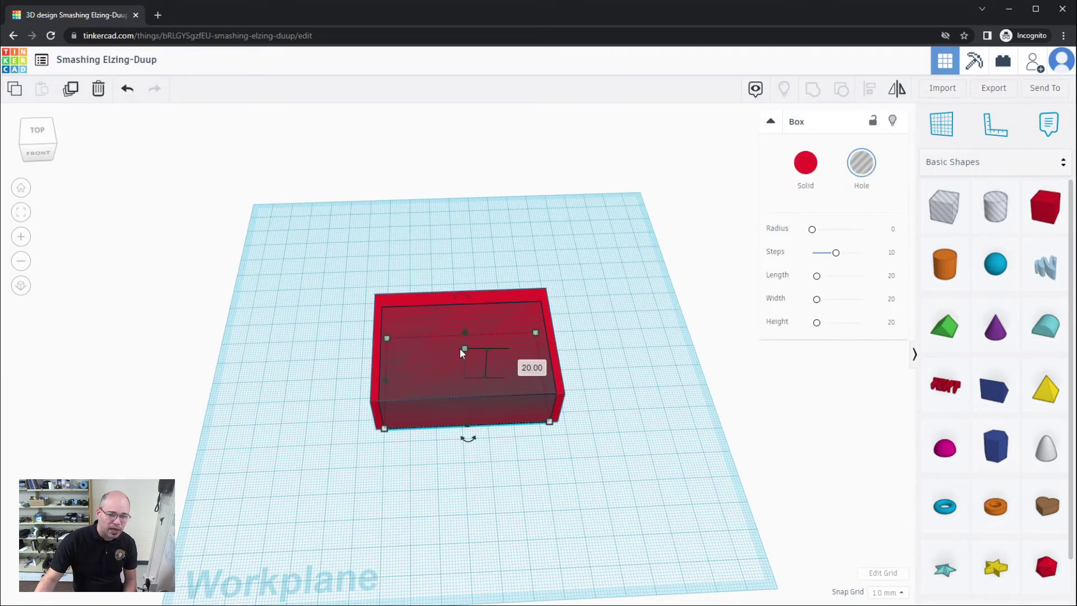
{"action": "right_click_drag", "start_coordinate": [443, 497], "coordinate": [453, 446]}
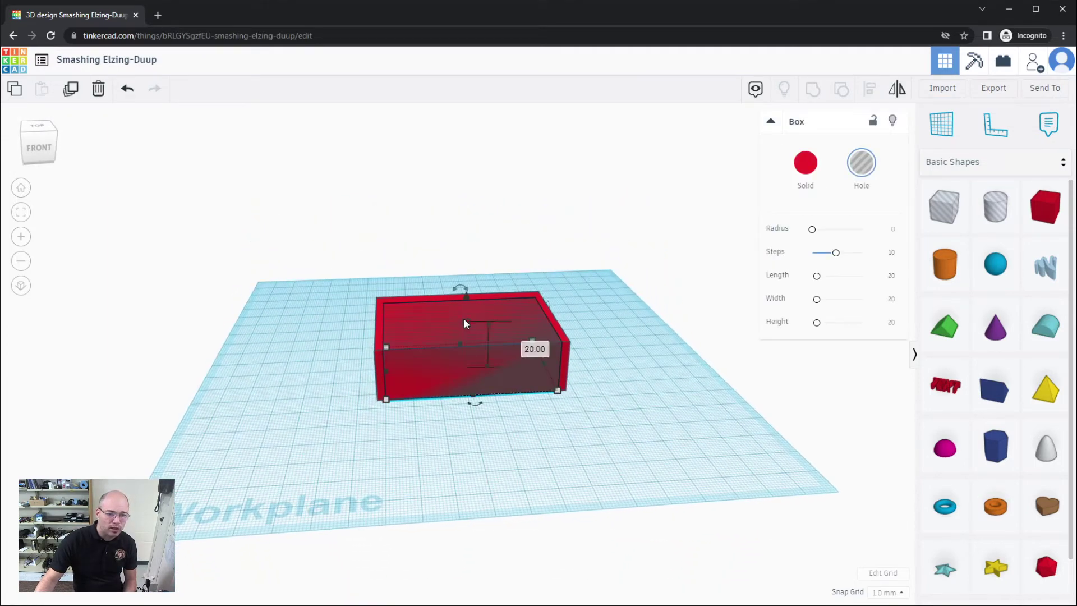
{"action": "left_click_drag", "start_coordinate": [464, 318], "coordinate": [464, 300]}
{"action": "left_click", "coordinate": [312, 435]}
- Align the red box and the hole box vertically by their tops, and by their middles
{"action": "right_click_drag", "start_coordinate": [313, 435], "coordinate": [499, 450]}
{"action": "left_click_drag", "start_coordinate": [326, 250], "coordinate": [685, 469]}
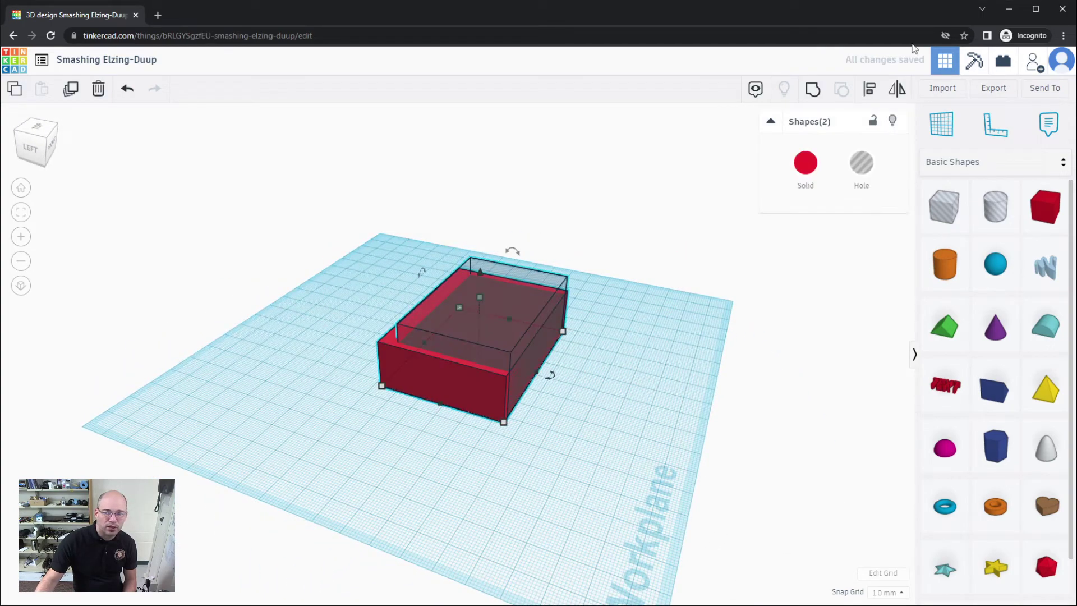
{"action": "right_click_drag", "start_coordinate": [490, 563], "coordinate": [589, 504]}
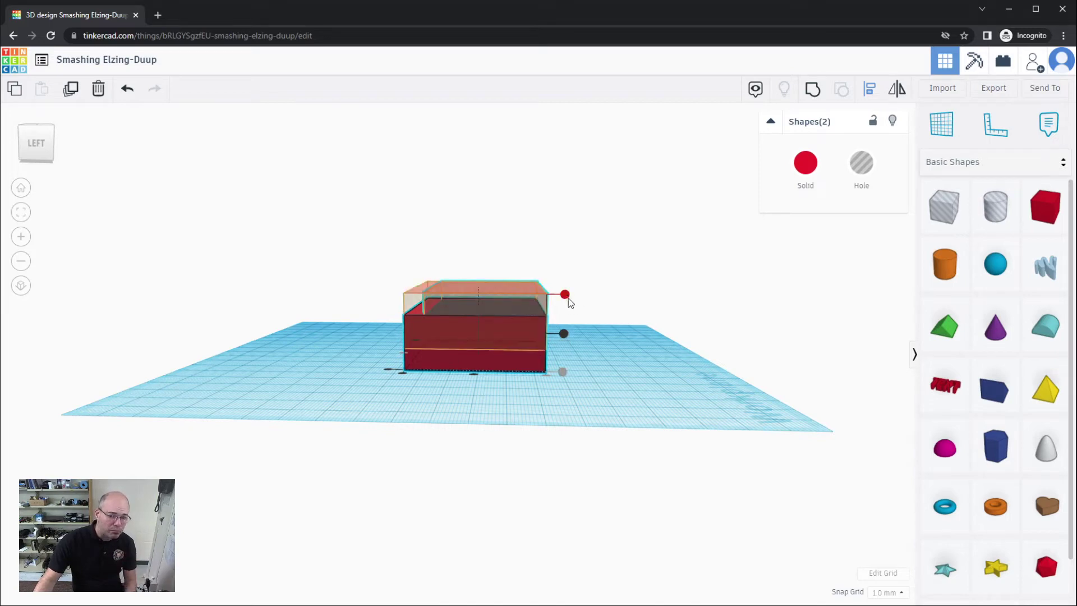
{"action": "key", "text": "ctrl+z"}
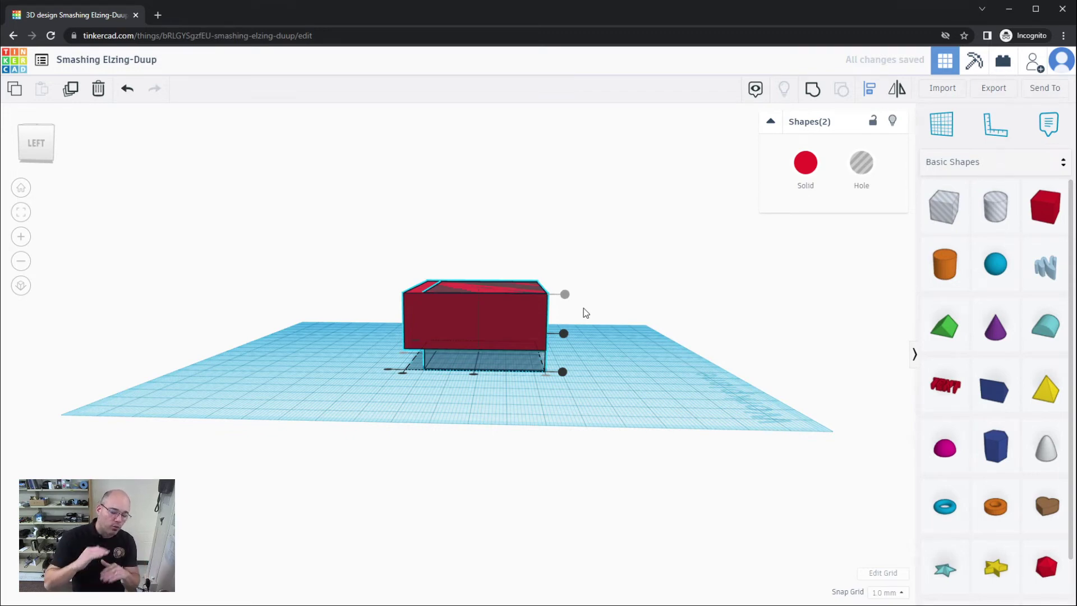
{"action": "left_click", "coordinate": [563, 335]}
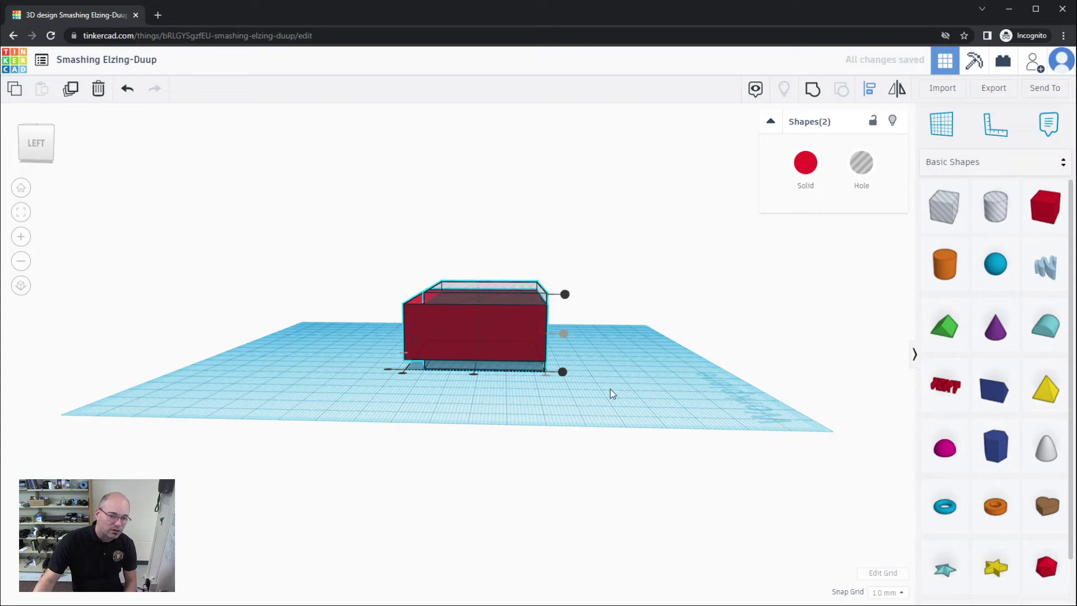
- Select both boxes and align them vertically at their bottoms on the workplane
{"action": "left_click", "coordinate": [562, 372]}
{"action": "left_click", "coordinate": [524, 340]}
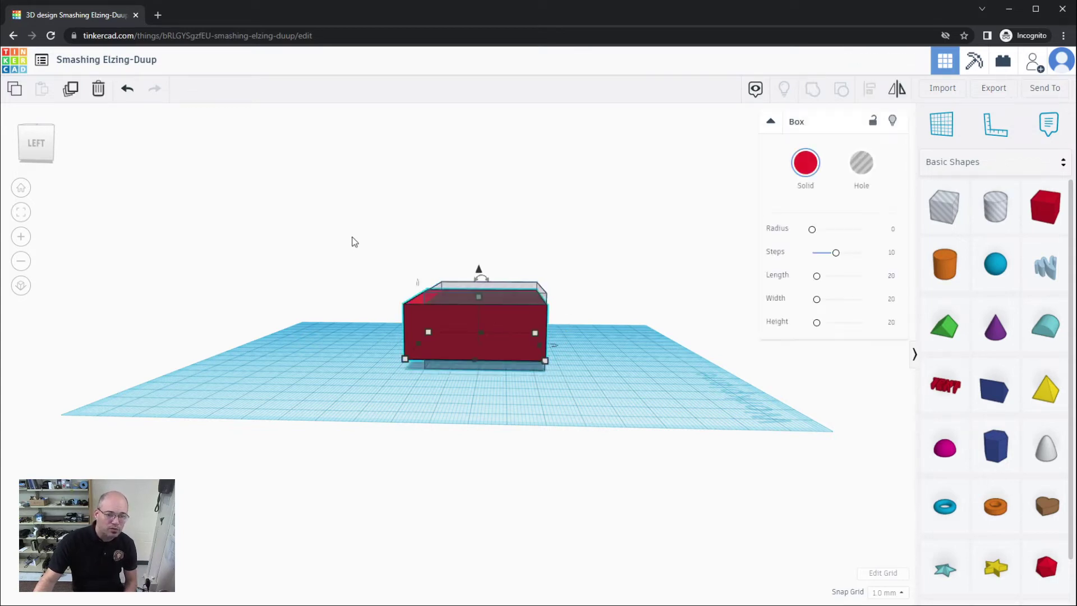
{"action": "left_click_drag", "start_coordinate": [353, 238], "coordinate": [611, 439]}
{"action": "key", "text": "l"}
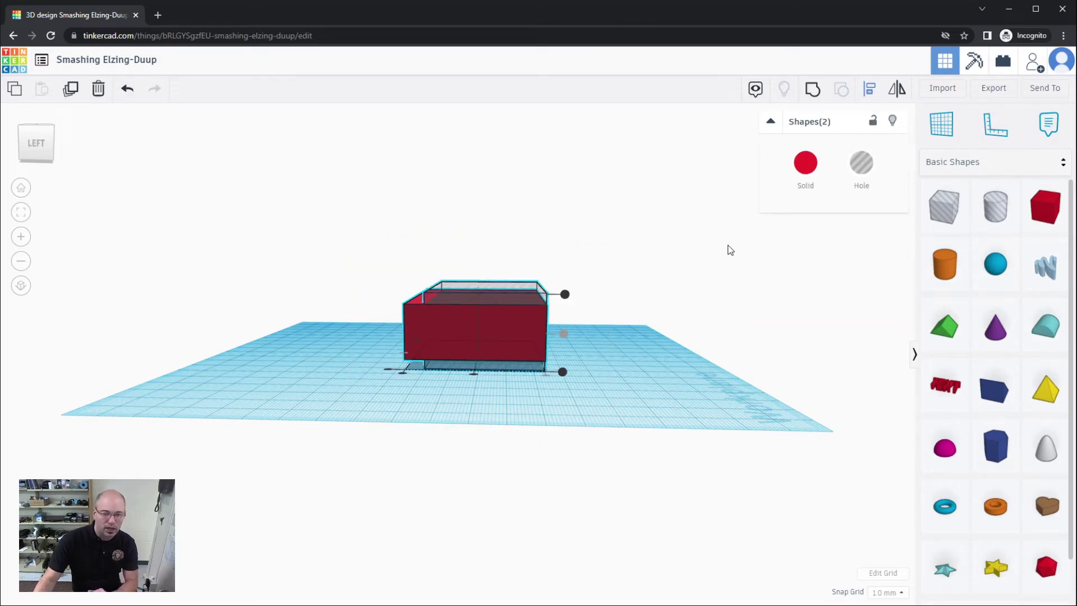
{"action": "left_click", "coordinate": [563, 372]}
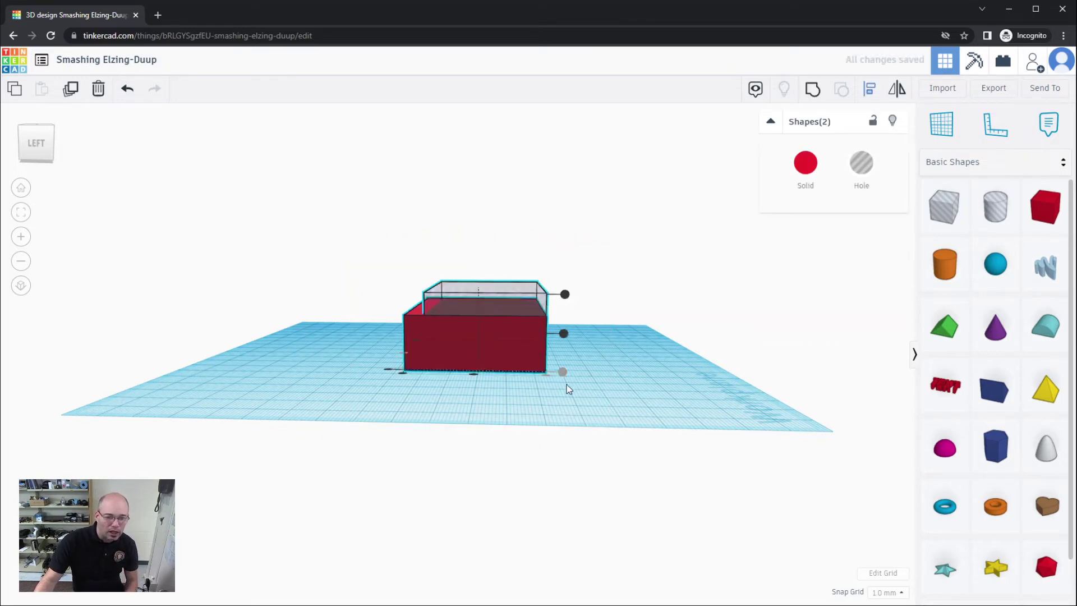
- Centre the hole box front to back on the red box, with their bottoms flush
{"action": "right_click_drag", "start_coordinate": [627, 379], "coordinate": [360, 480]}
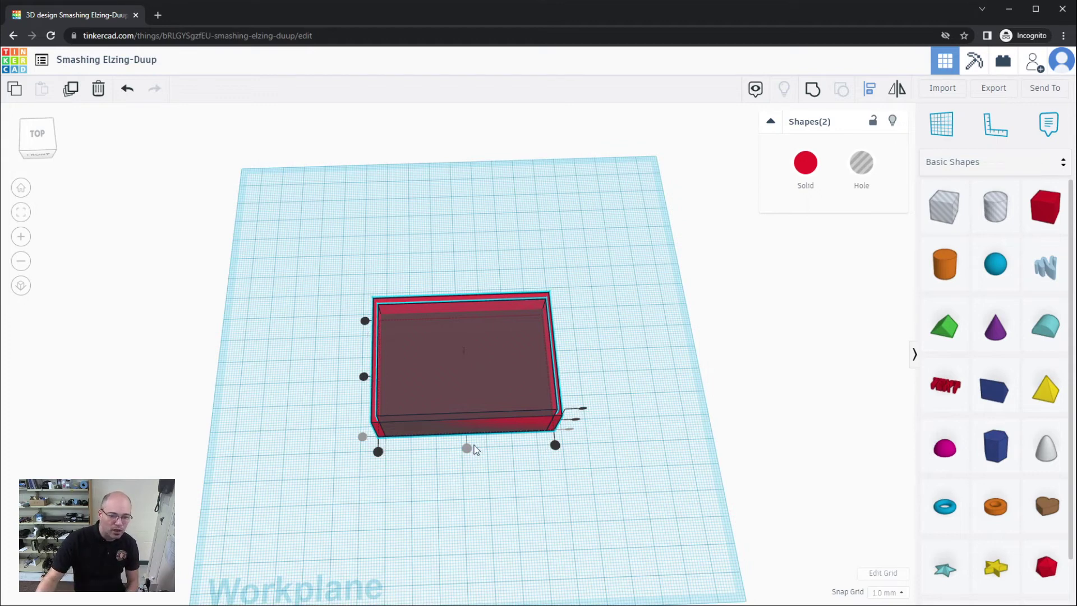
{"action": "left_click", "coordinate": [555, 445]}
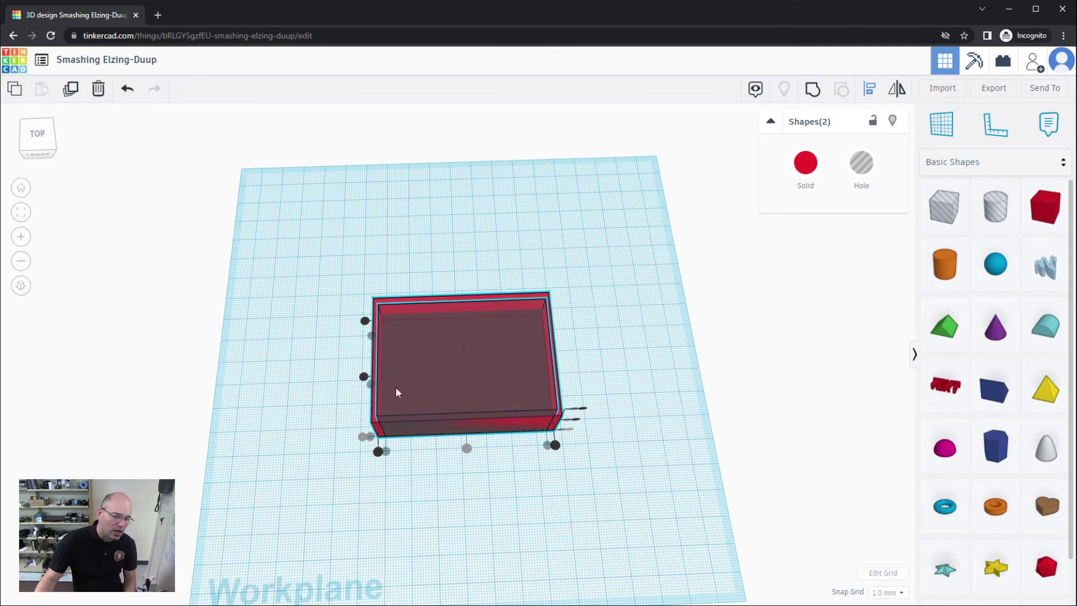
{"action": "left_click", "coordinate": [364, 377]}
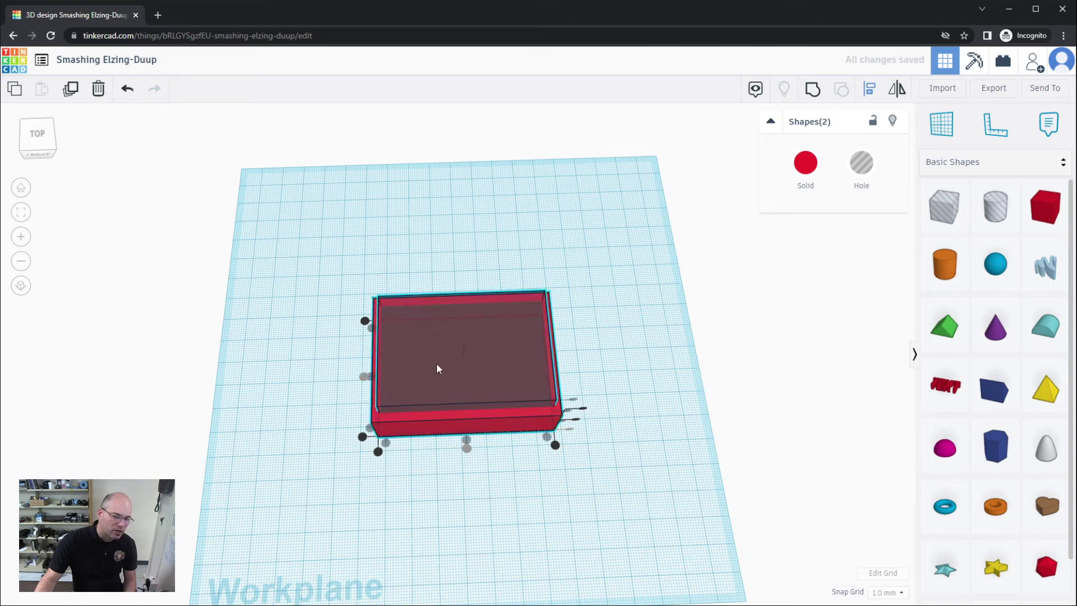
{"action": "mouse_move", "coordinate": [339, 471]}
{"action": "right_mouse_down"}
{"action": "mouse_move", "coordinate": [364, 513]}
{"action": "mouse_move", "coordinate": [343, 474]}
{"action": "mouse_move", "coordinate": [295, 460]}
{"action": "mouse_move", "coordinate": [322, 466]}
{"action": "right_mouse_up"}
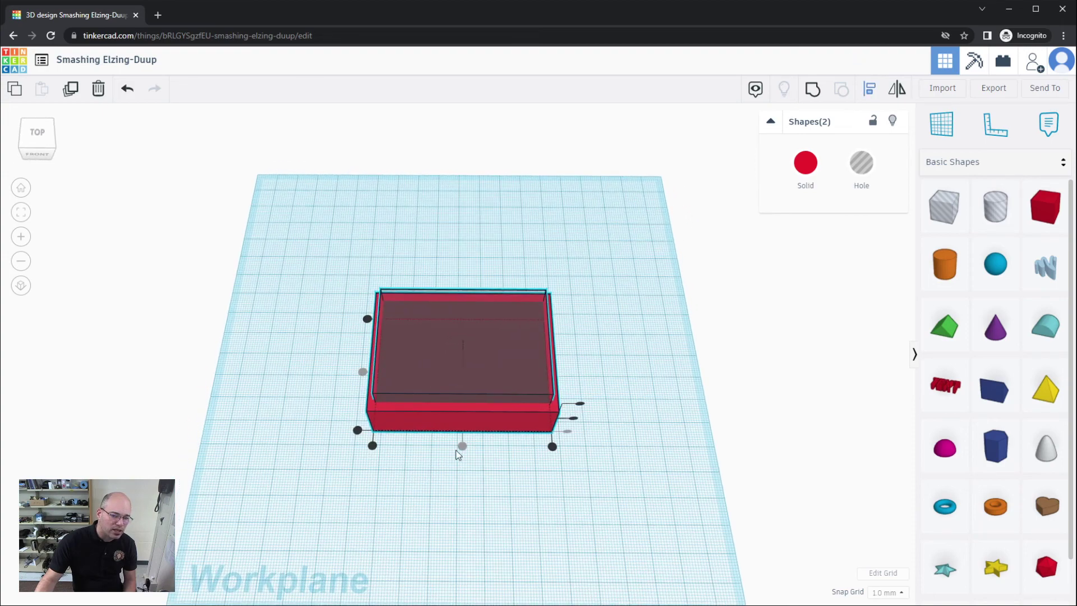
{"action": "right_click_drag", "start_coordinate": [659, 495], "coordinate": [572, 383]}
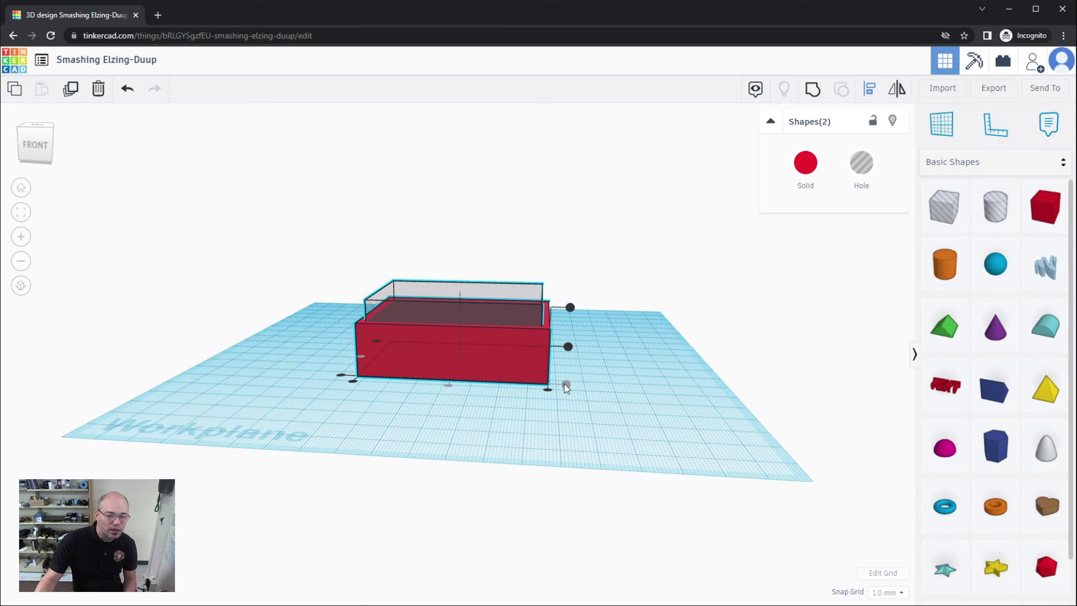
{"action": "left_click", "coordinate": [566, 386]}
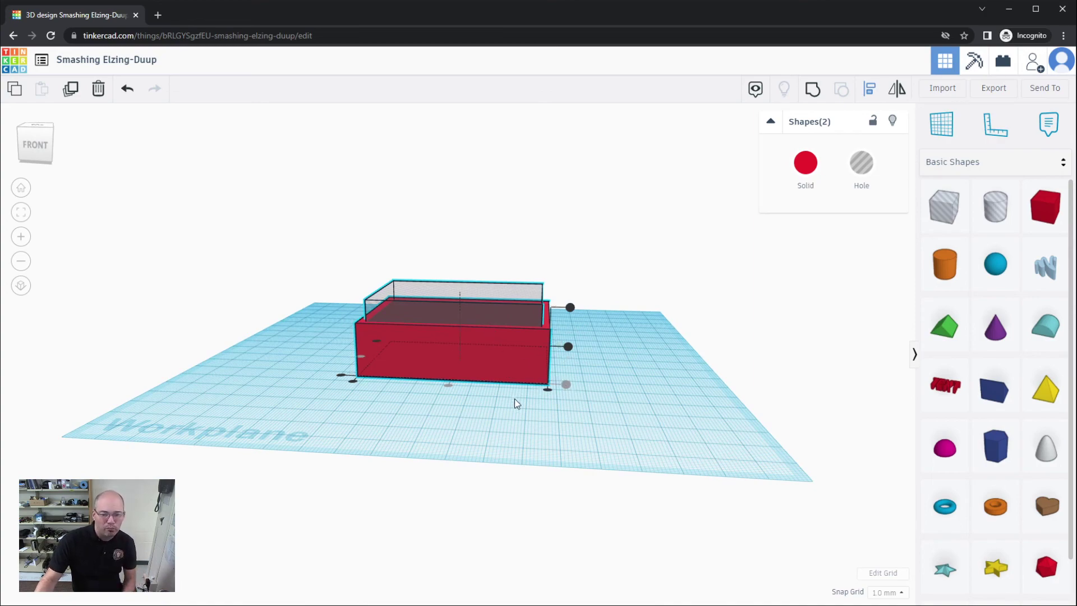
{"action": "right_click_drag", "start_coordinate": [557, 420], "coordinate": [574, 405]}
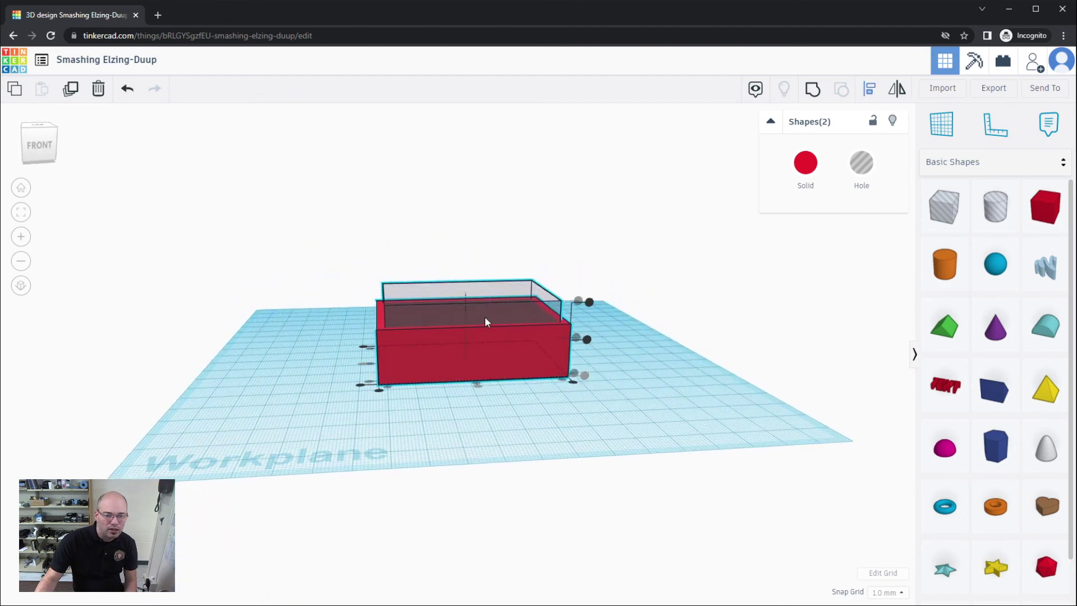
- Raise only the hole box above the workplane so the red box keeps a solid floor beneath it
{"action": "left_click", "coordinate": [583, 433]}
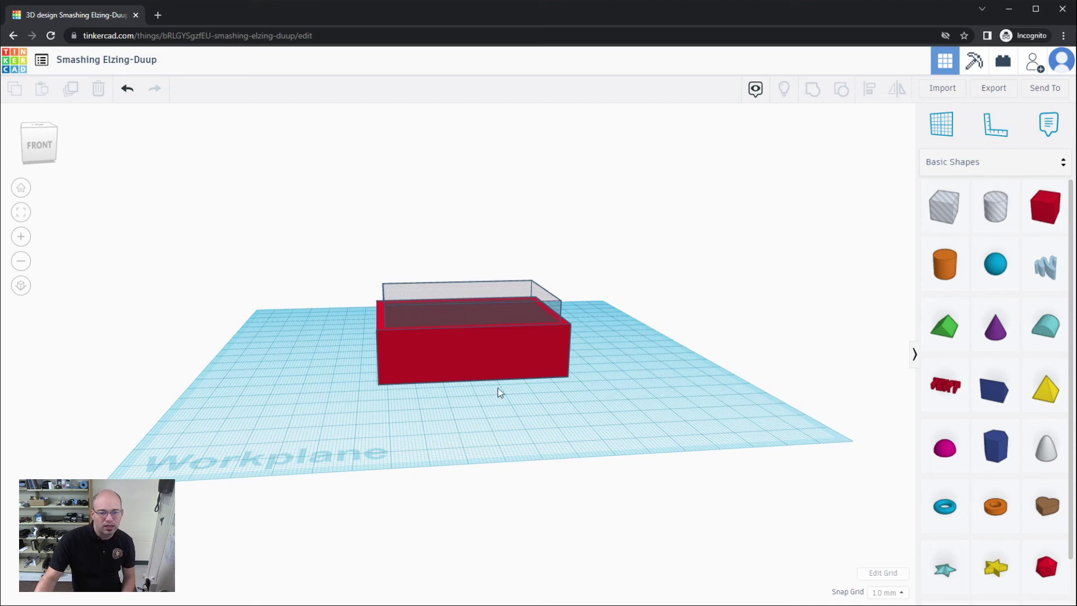
{"action": "left_click", "coordinate": [460, 302]}
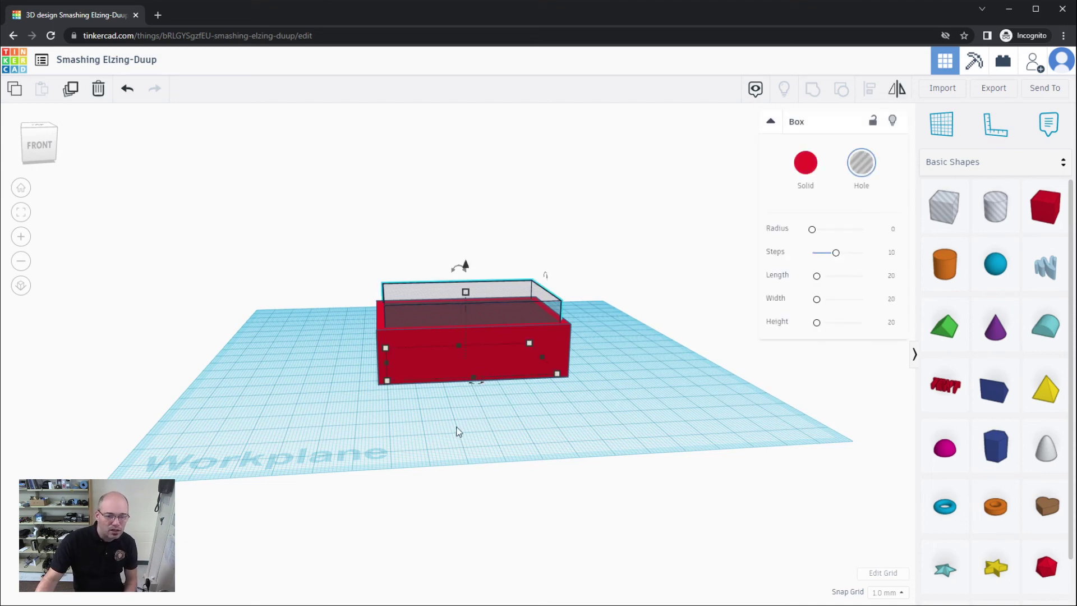
{"action": "left_click_drag", "start_coordinate": [466, 268], "coordinate": [471, 227]}
{"action": "right_click_drag", "start_coordinate": [654, 378], "coordinate": [290, 192]}
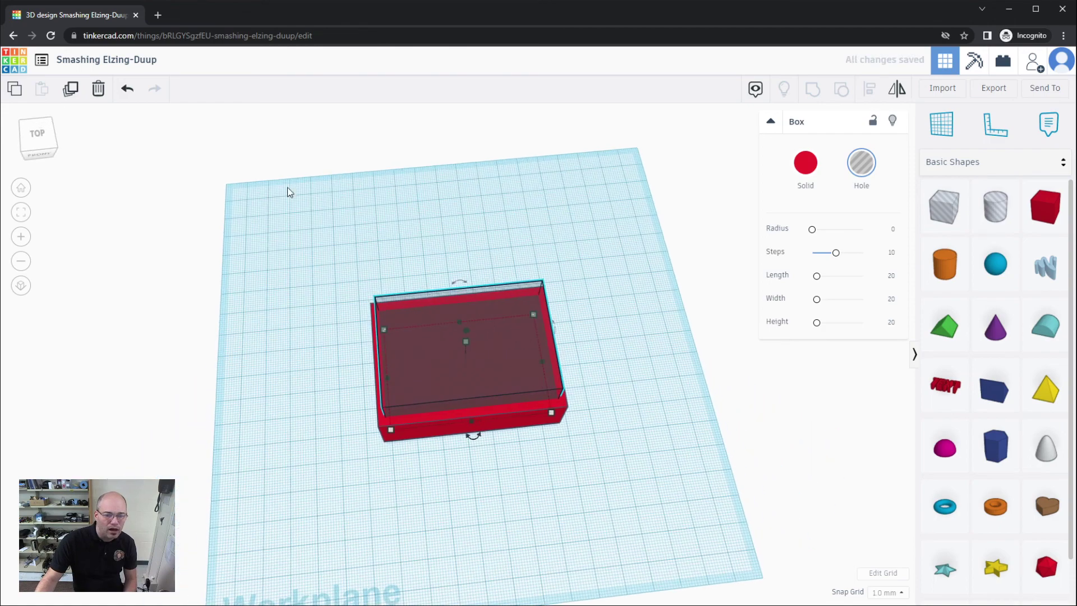
- Group the red box and the hole box to cut out the open cavity
{"action": "left_click_drag", "start_coordinate": [317, 265], "coordinate": [623, 469]}
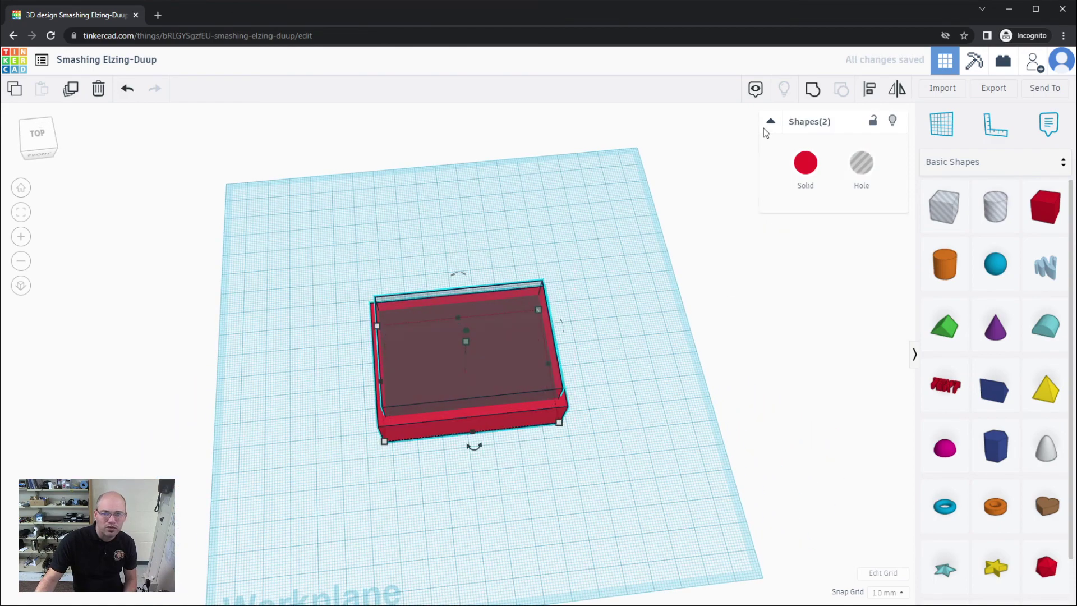
{"action": "left_click", "coordinate": [812, 89]}
{"action": "left_click", "coordinate": [481, 457]}
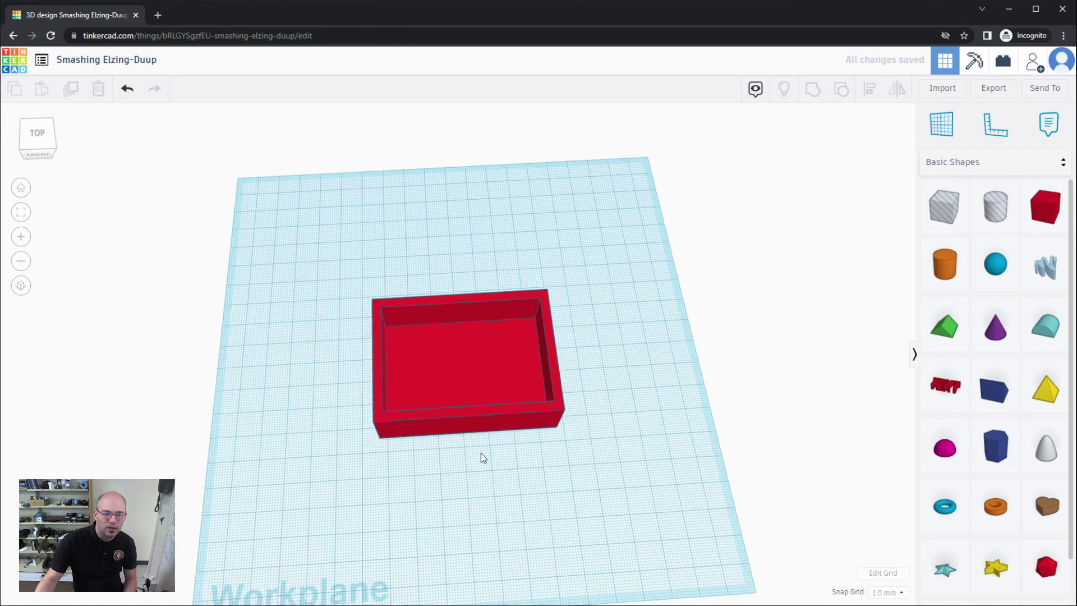